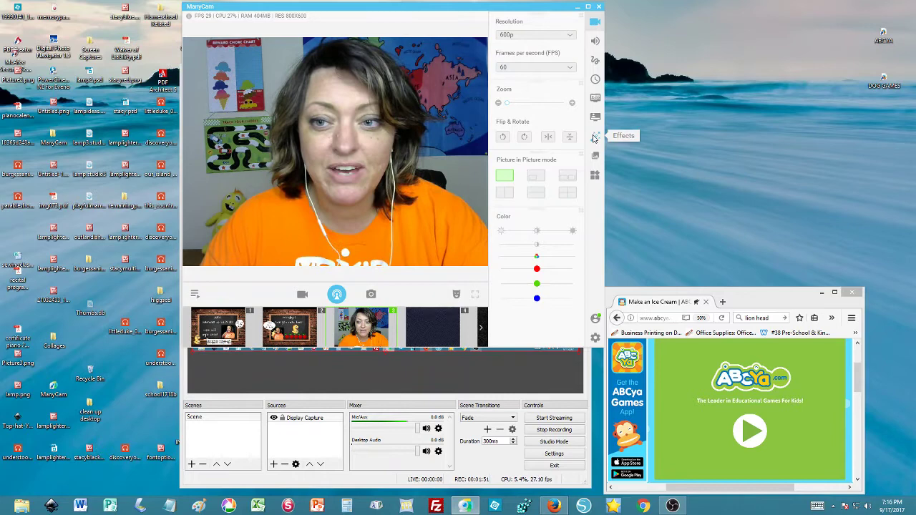
Hide the Objects/appleforworm6 apple effect from the webcam picture.
click(593, 138)
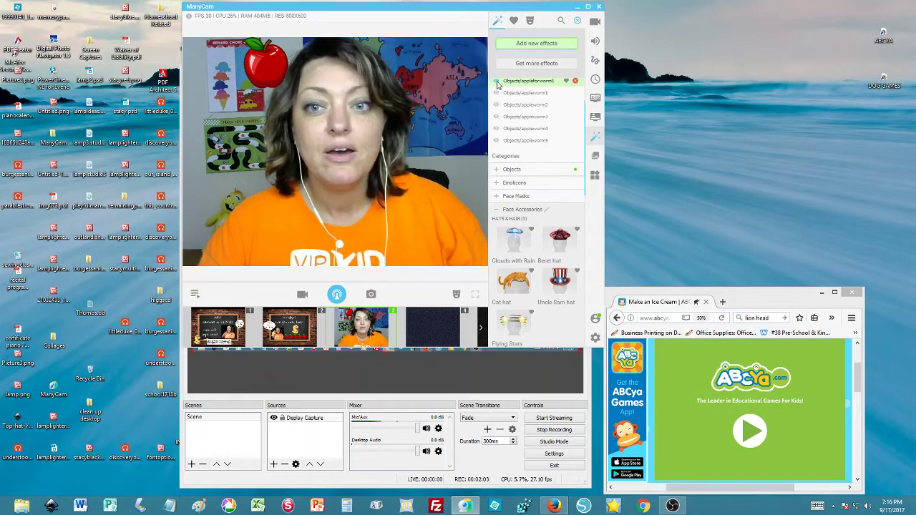
click(497, 82)
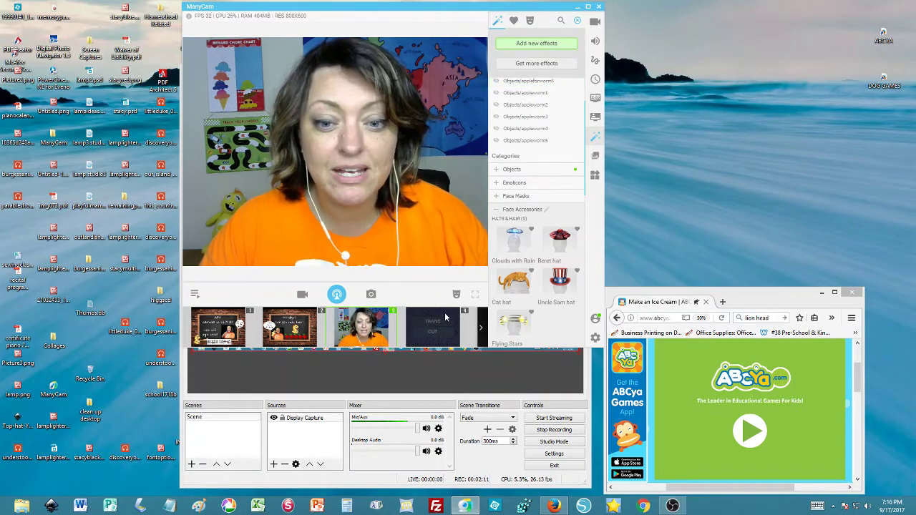
mouse_move(433, 327)
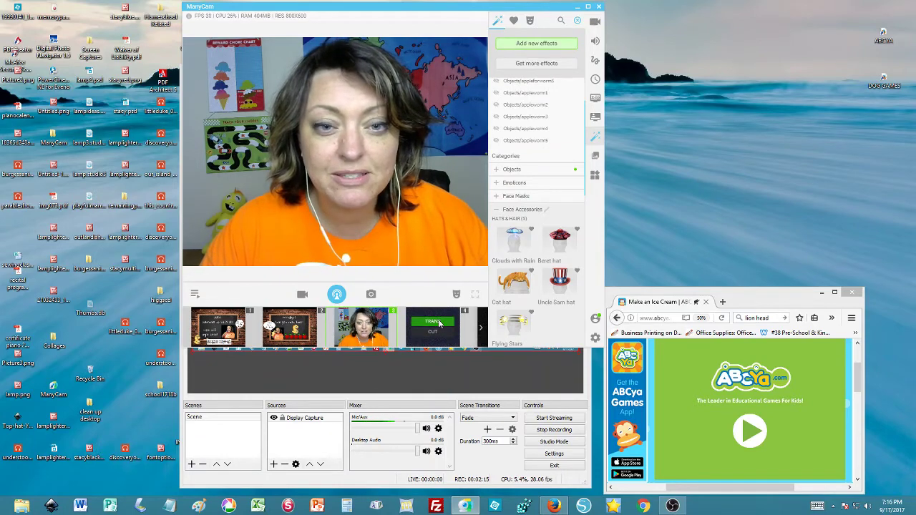
Set scene 4's video source to a custom desktop area.
click(440, 323)
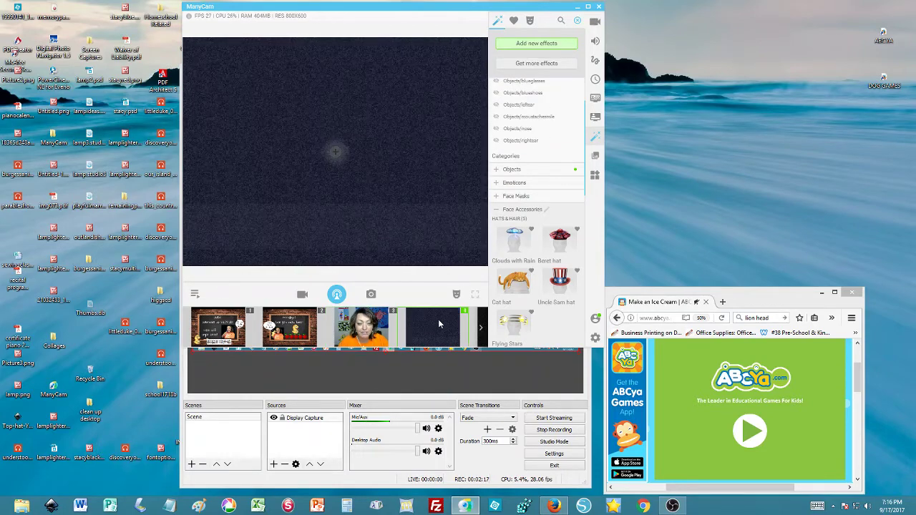
right_click(405, 192)
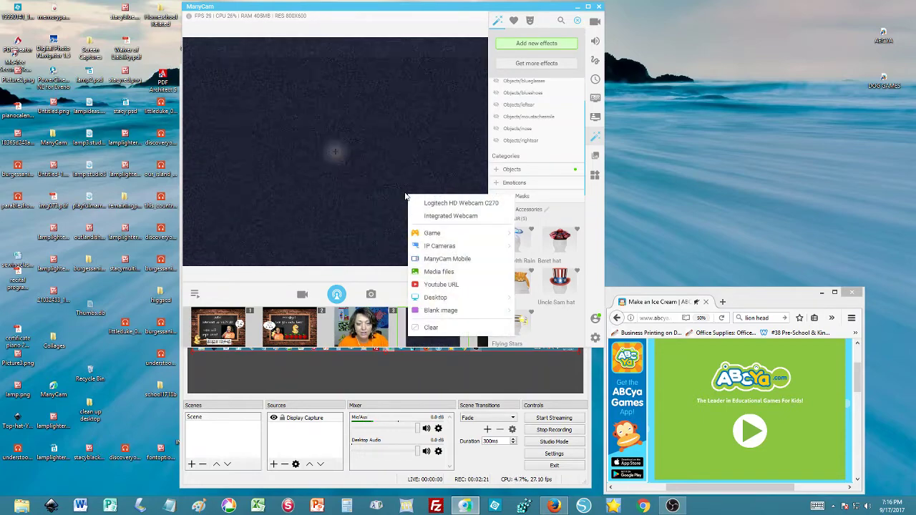
mouse_move(435, 297)
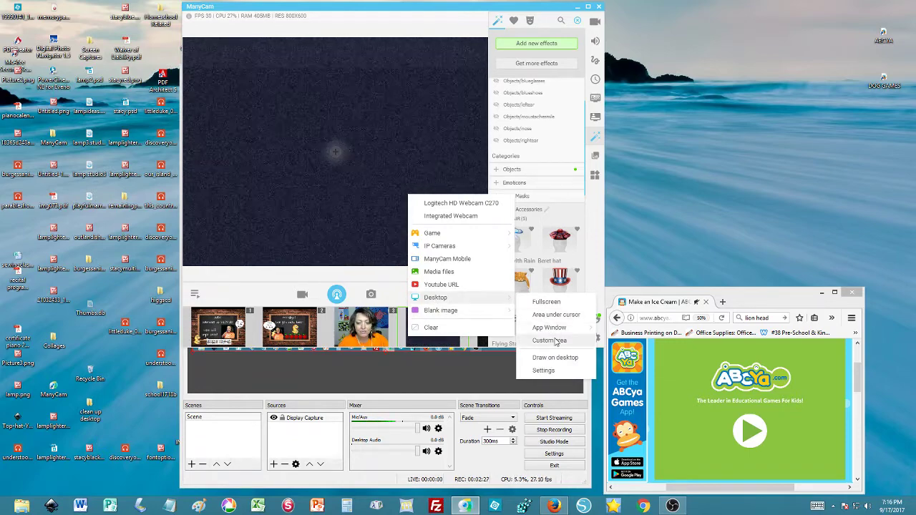
click(550, 341)
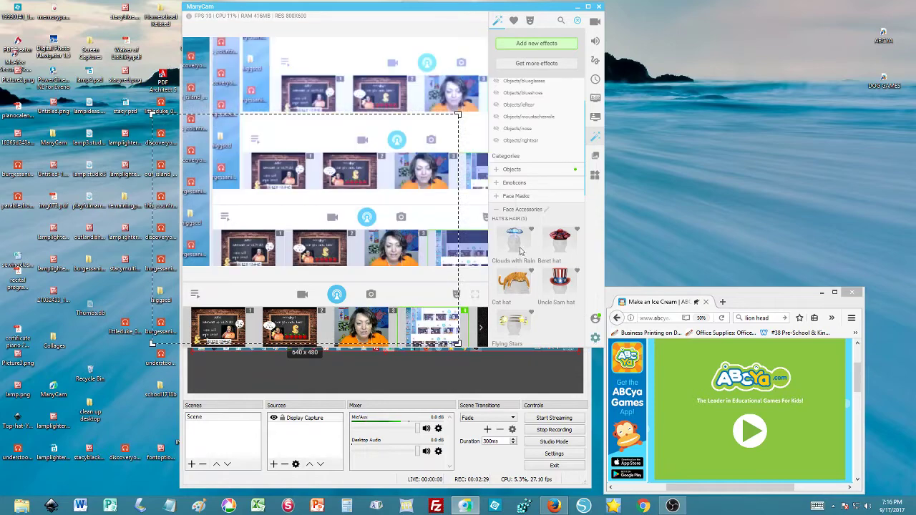
Fit the dashed capture rectangle over the ABCya game and start the game.
mouse_move(268, 132)
mouse_down()
mouse_move(581, 164)
mouse_move(321, 247)
mouse_move(696, 243)
mouse_up()
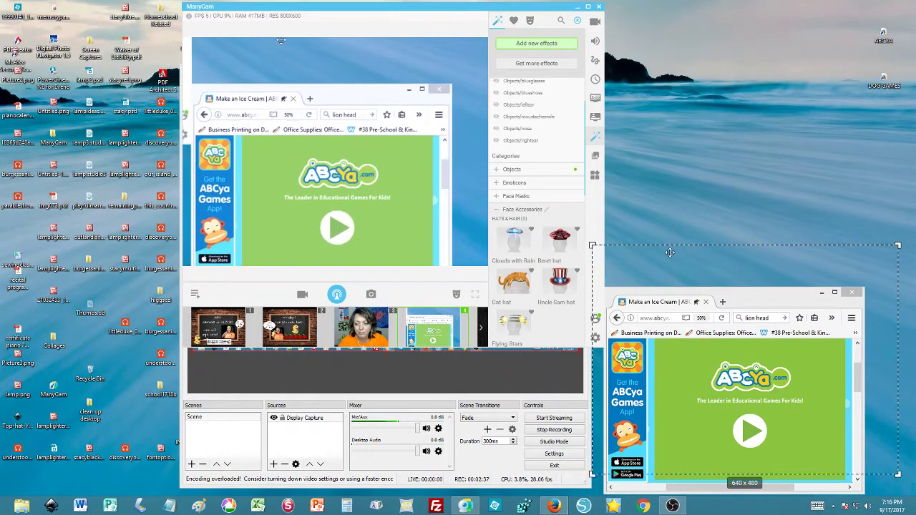
drag(695, 243, 560, 252)
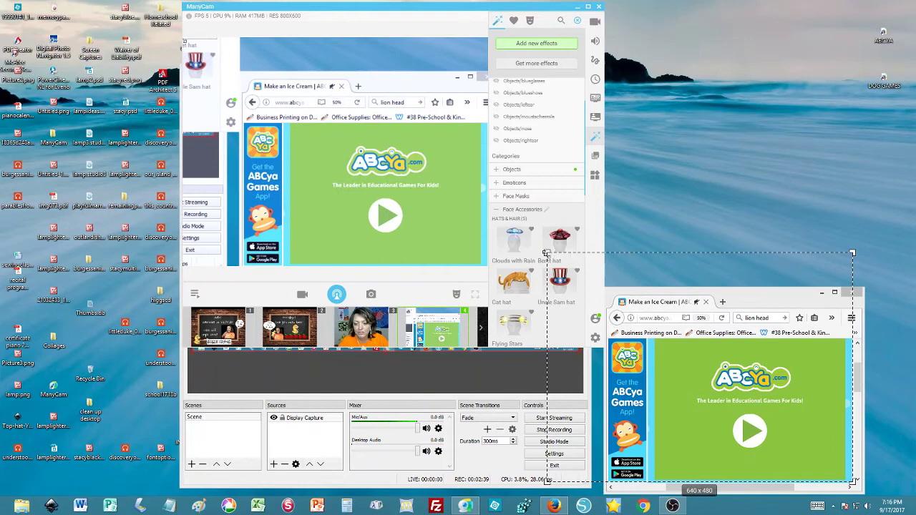
drag(584, 288, 637, 309)
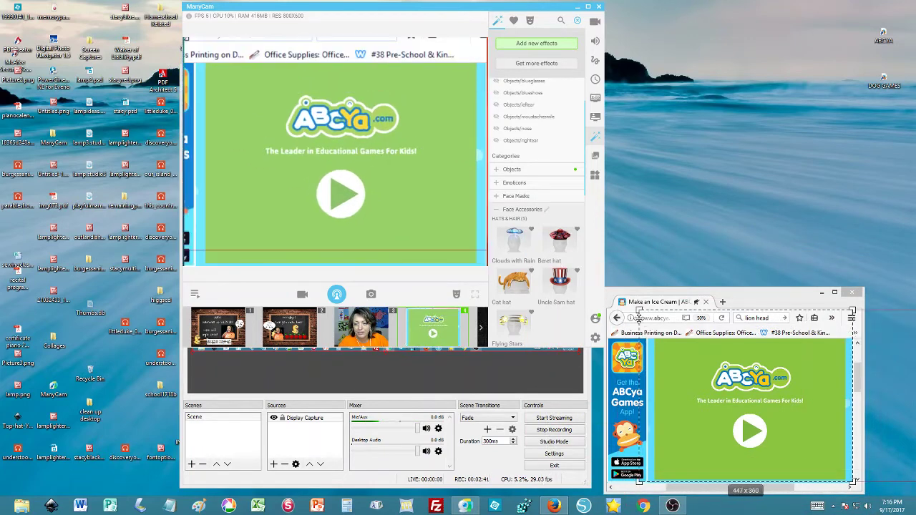
drag(731, 308, 724, 310)
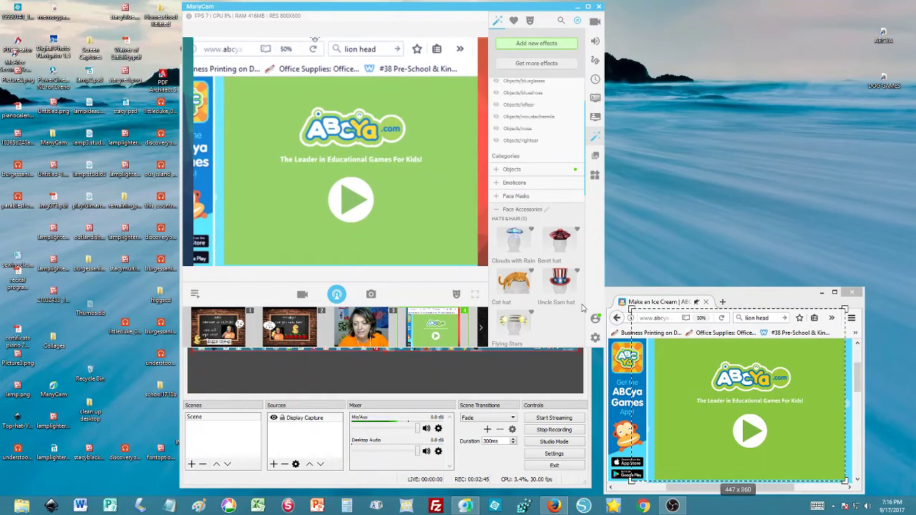
drag(630, 310, 653, 343)
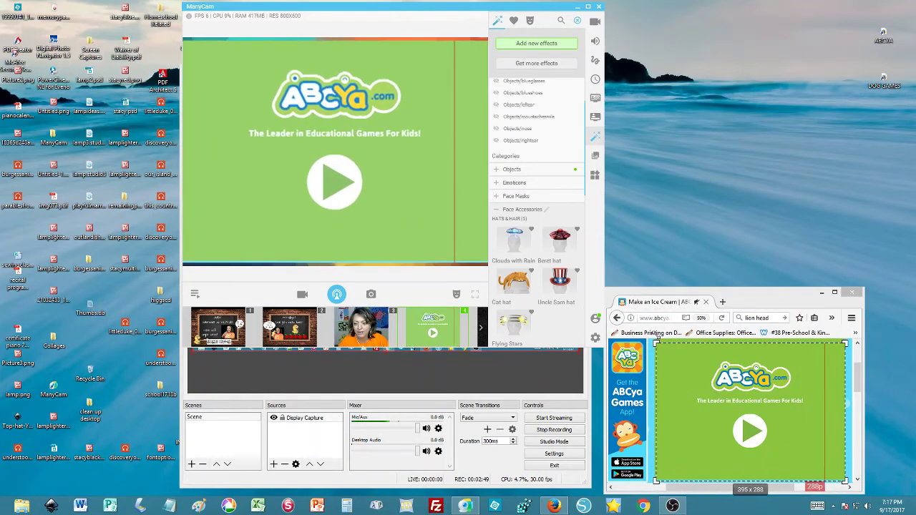
drag(656, 338, 657, 336)
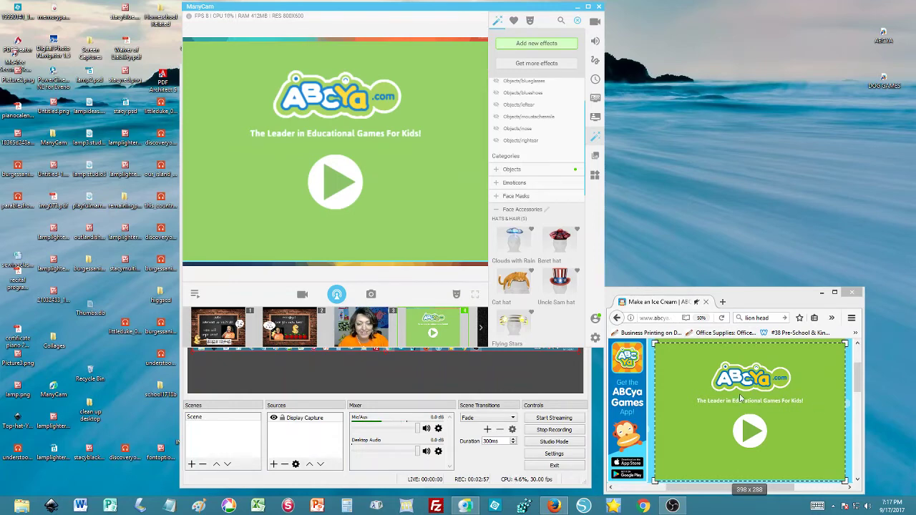
click(748, 433)
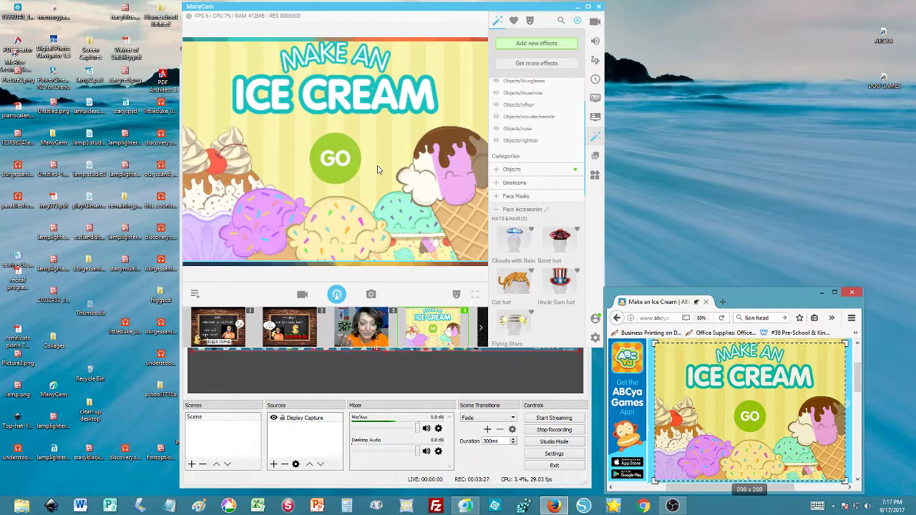
Add a small Logitech HD Webcam picture-in-picture and start the ice cream game.
click(594, 22)
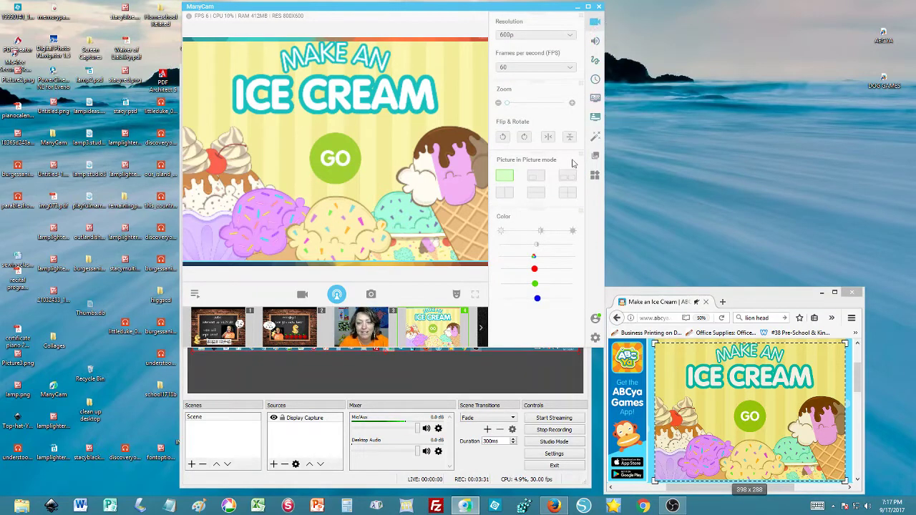
click(537, 179)
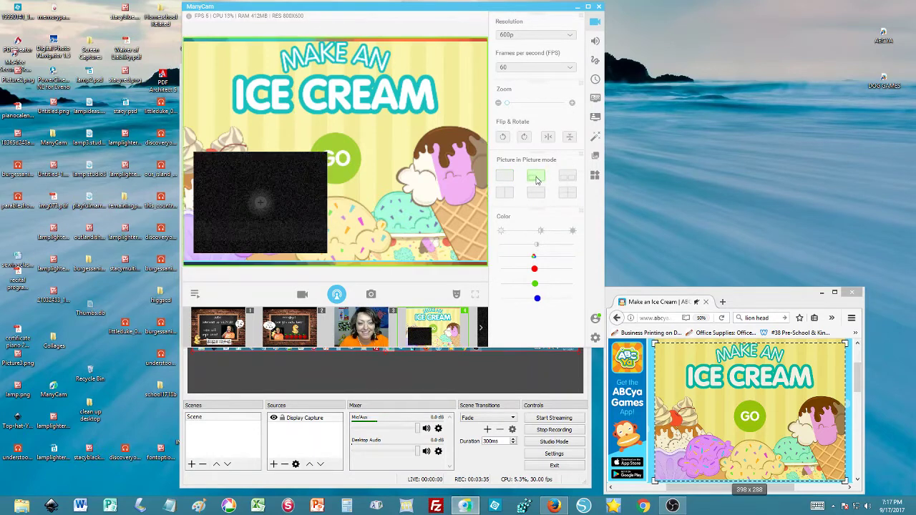
click(286, 203)
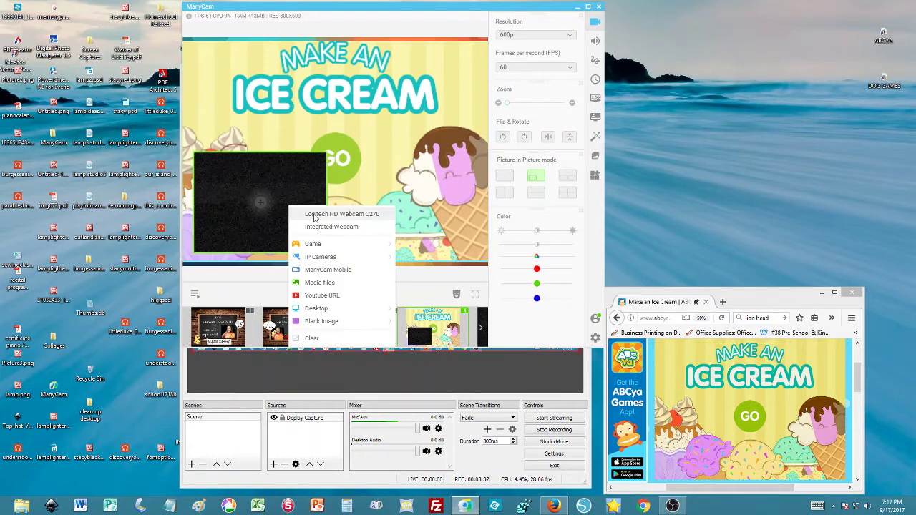
click(313, 211)
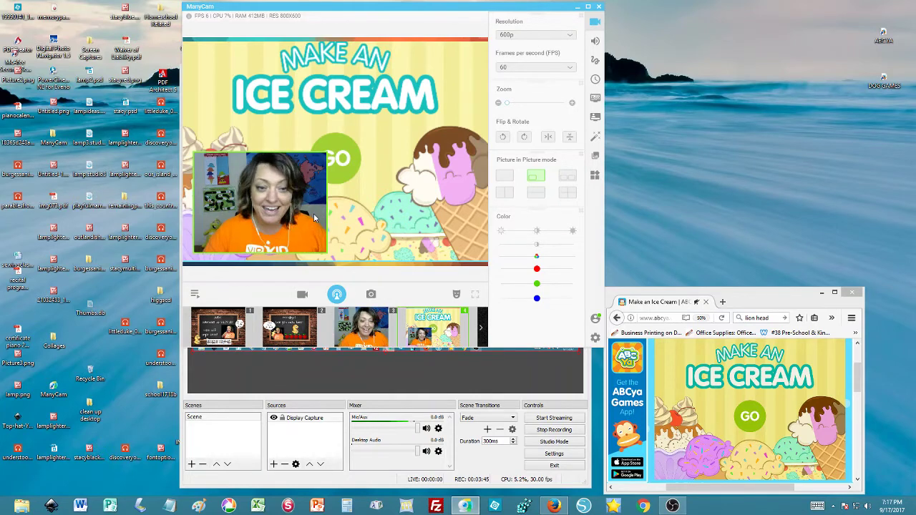
drag(326, 151, 288, 190)
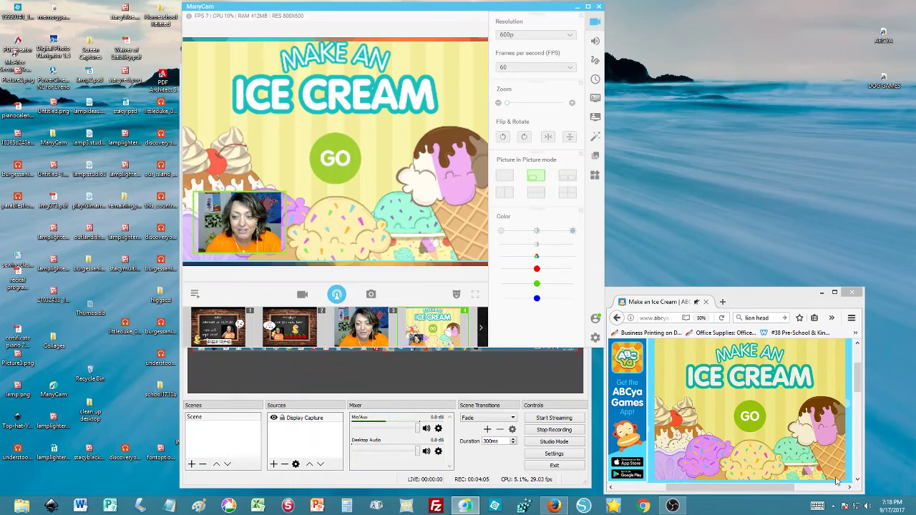
click(756, 422)
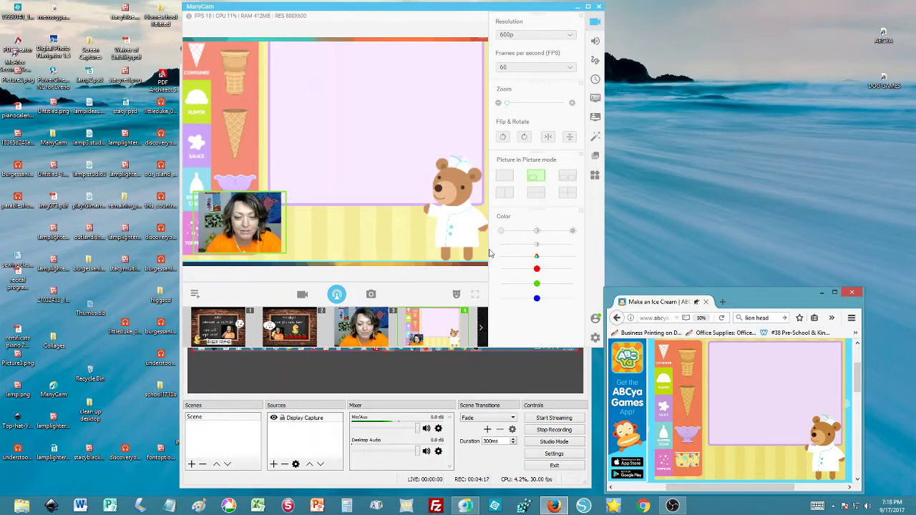
Drag the webcam inset to the bottom centre of the preview.
drag(249, 219, 341, 228)
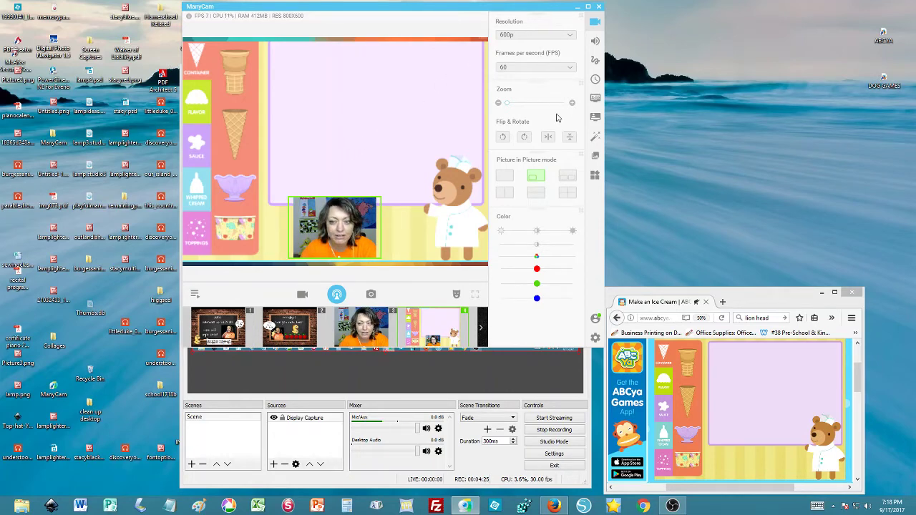
Draw red numbers beside the container choices, clearing a first attempt, then add a waffle cone.
click(596, 179)
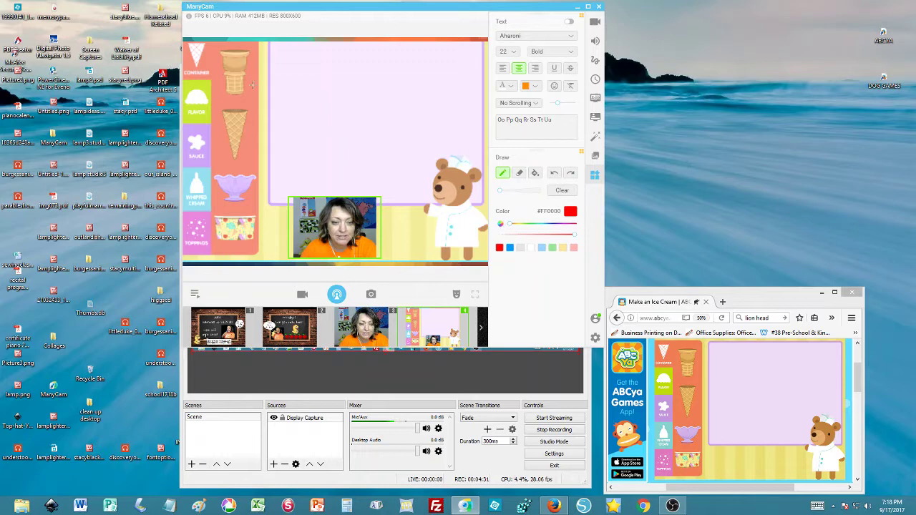
drag(249, 66, 247, 85)
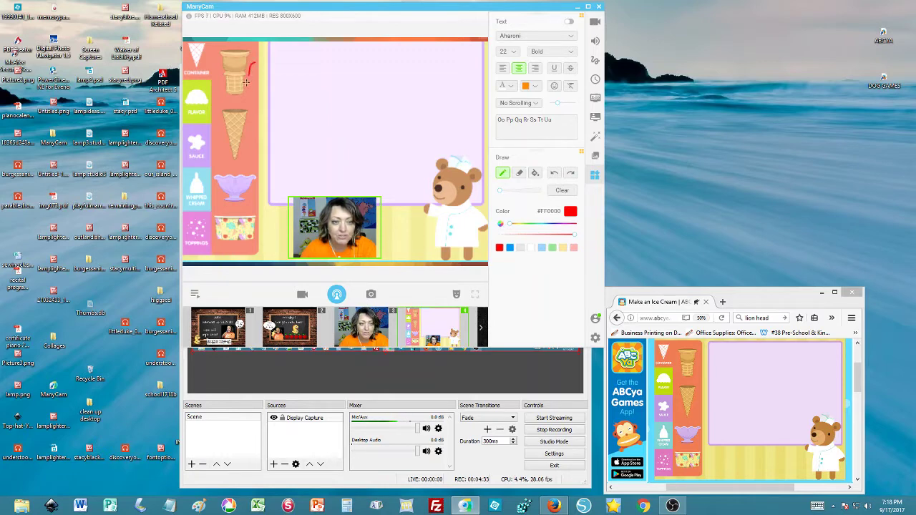
drag(247, 121, 269, 156)
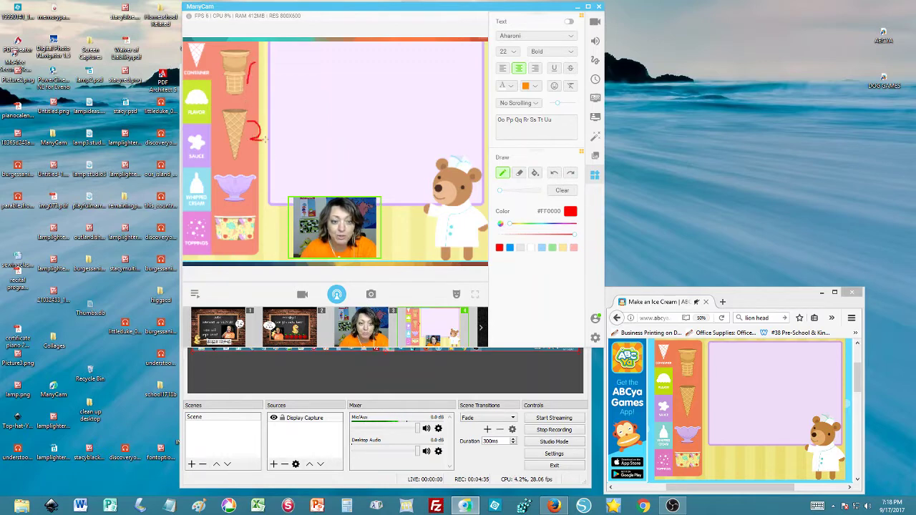
click(562, 191)
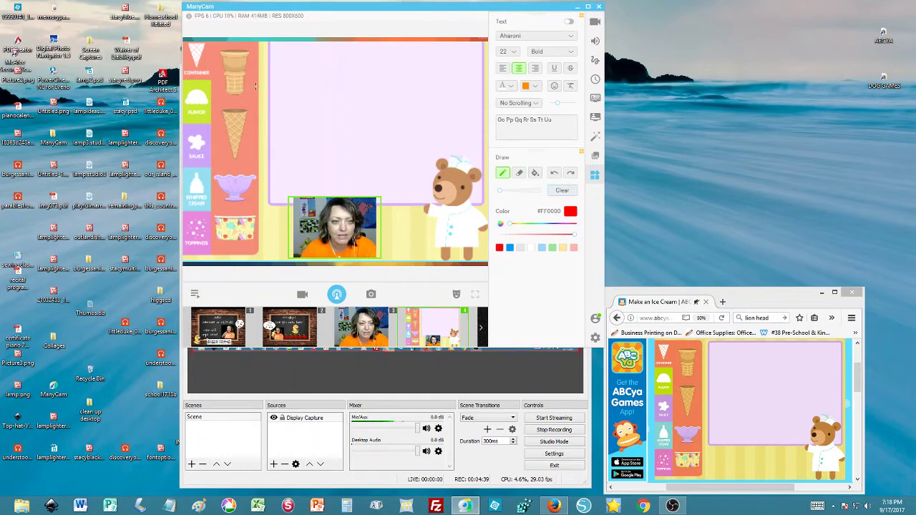
drag(252, 63, 256, 88)
drag(261, 149, 261, 196)
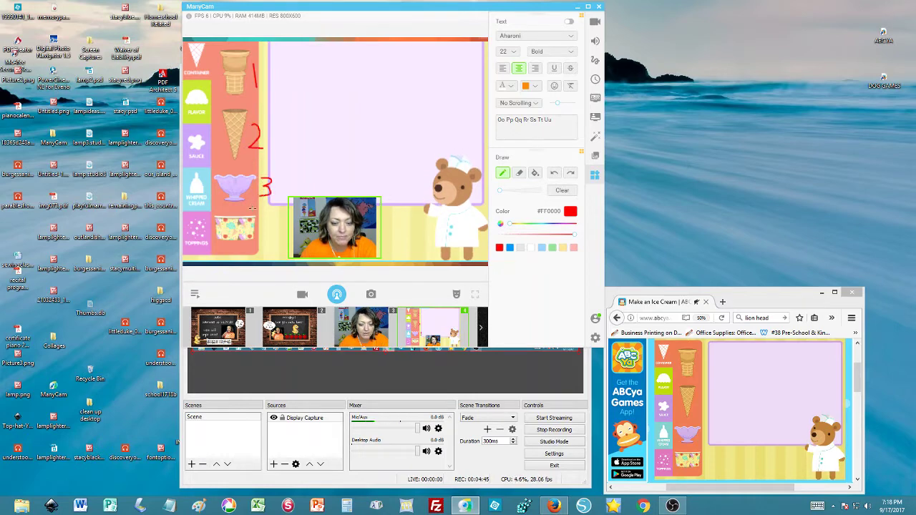
mouse_move(263, 230)
mouse_down()
mouse_move(273, 231)
mouse_move(270, 248)
mouse_up()
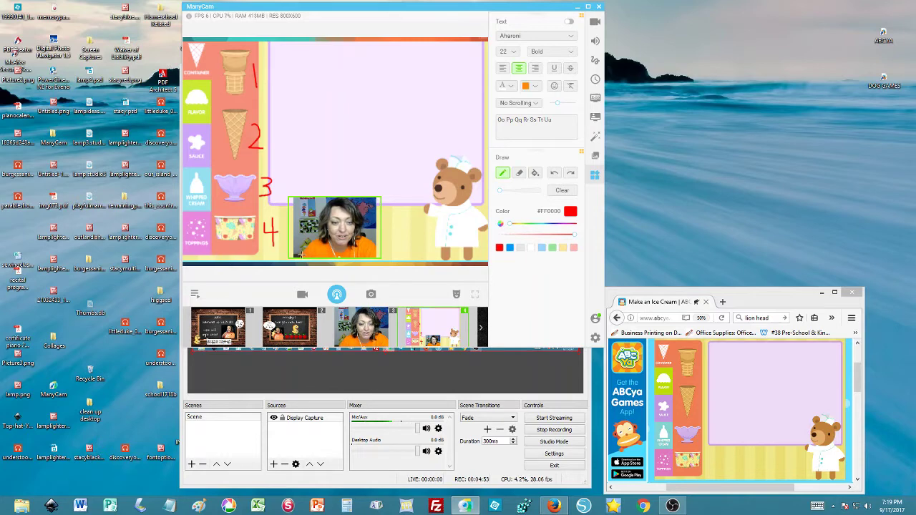
click(687, 400)
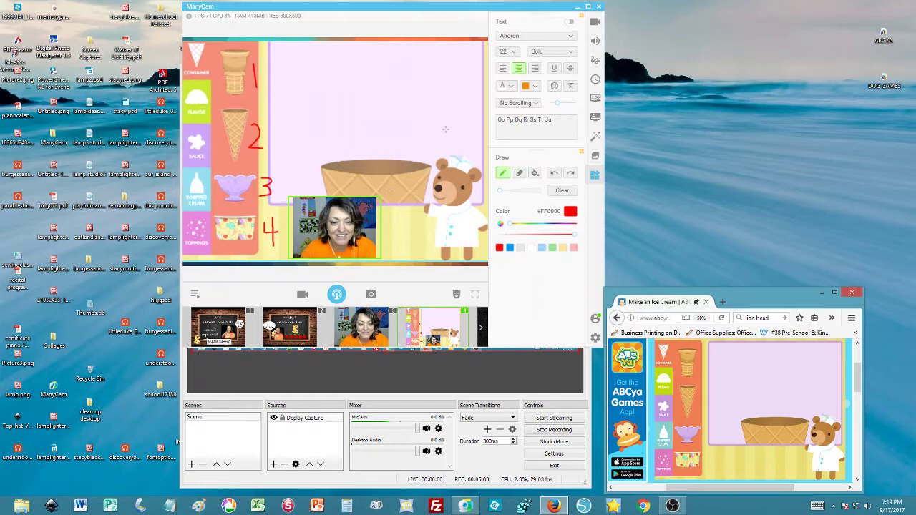
Replace the numbers with red X, Y and V over the flavour scoops, then add purple.
click(561, 190)
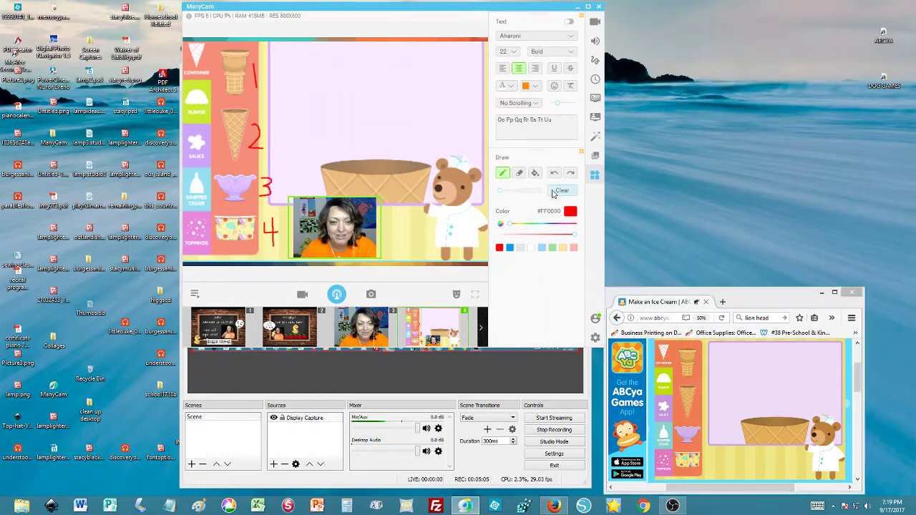
click(665, 387)
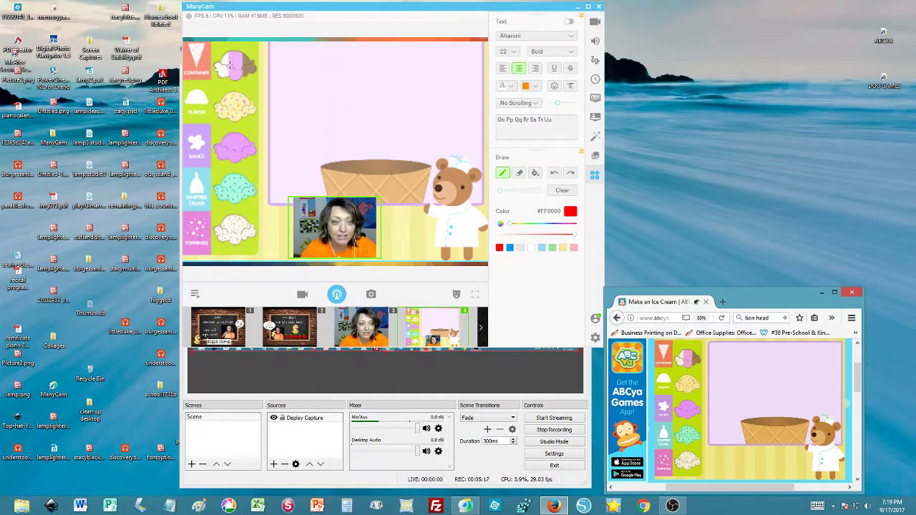
mouse_move(228, 60)
mouse_down()
mouse_move(246, 80)
mouse_move(221, 78)
mouse_up()
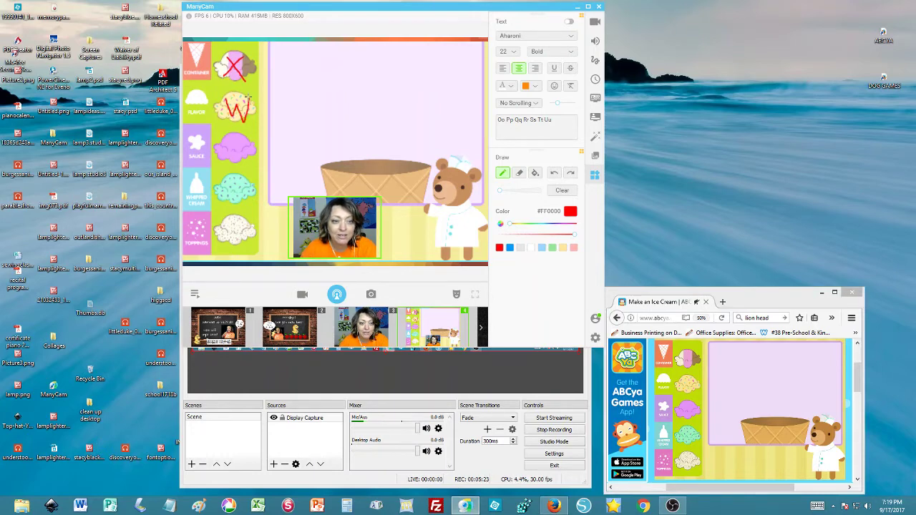
mouse_move(238, 146)
mouse_down()
mouse_move(233, 135)
mouse_move(241, 193)
mouse_up()
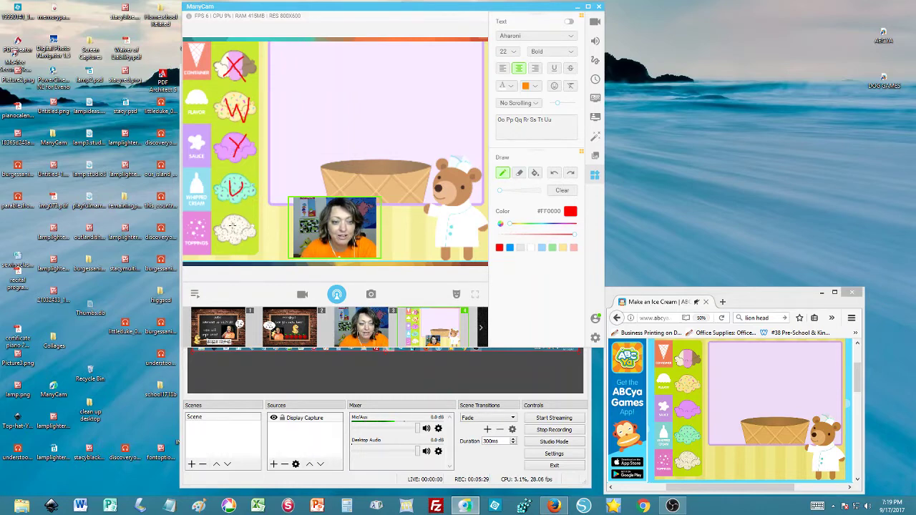
drag(227, 221, 244, 223)
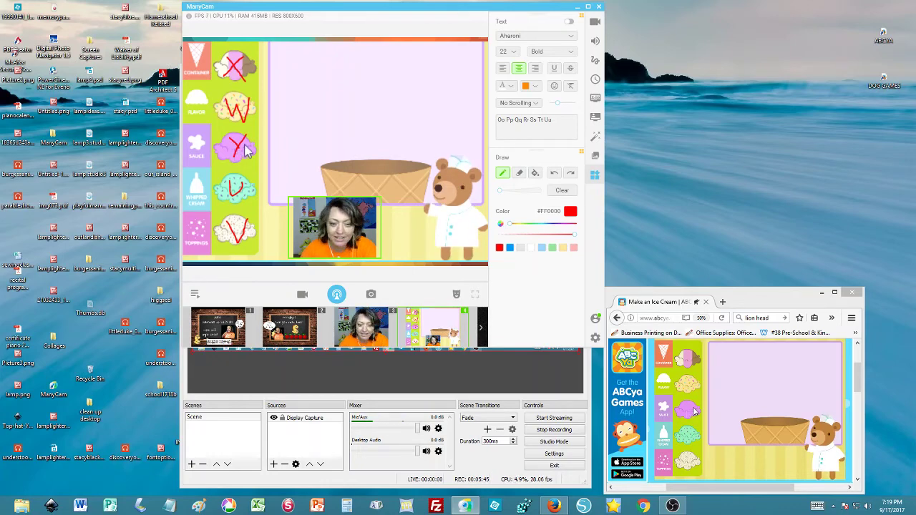
click(694, 410)
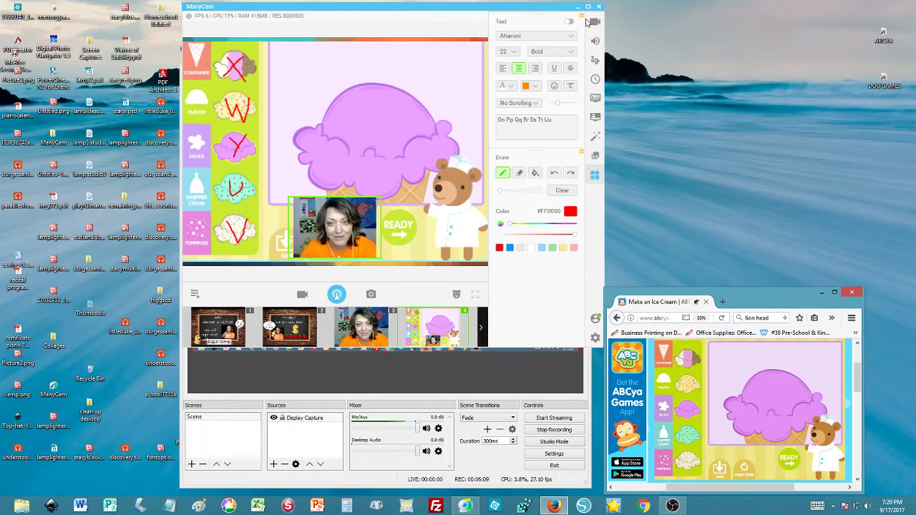
Move the webcam inset to the top-left corner and clear all red drawings.
click(312, 234)
drag(313, 234, 240, 83)
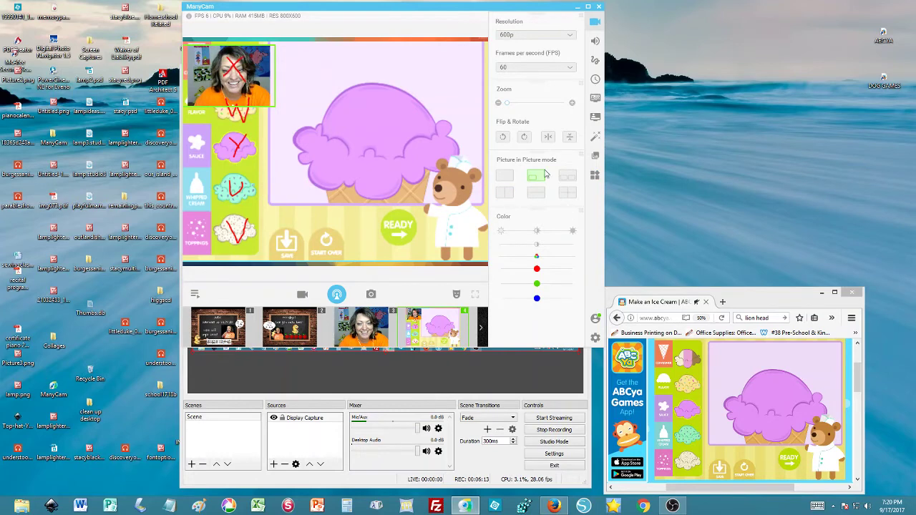
click(595, 174)
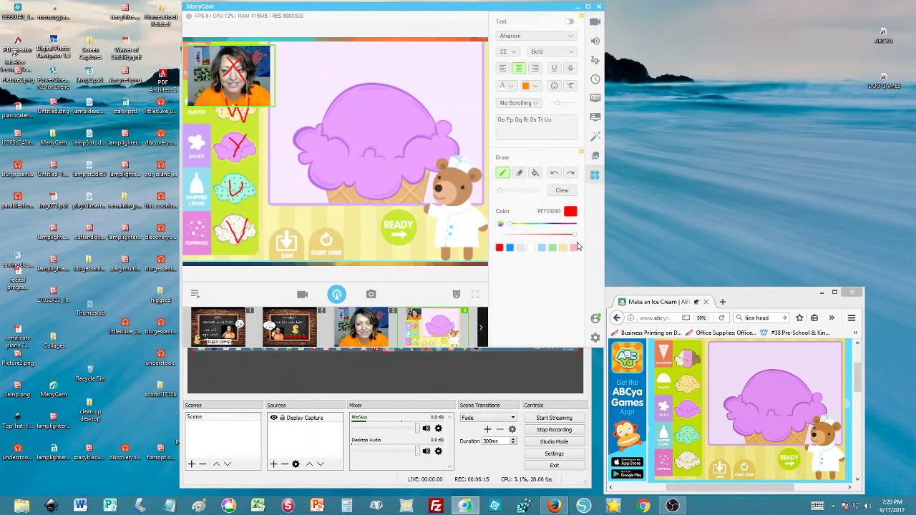
click(564, 191)
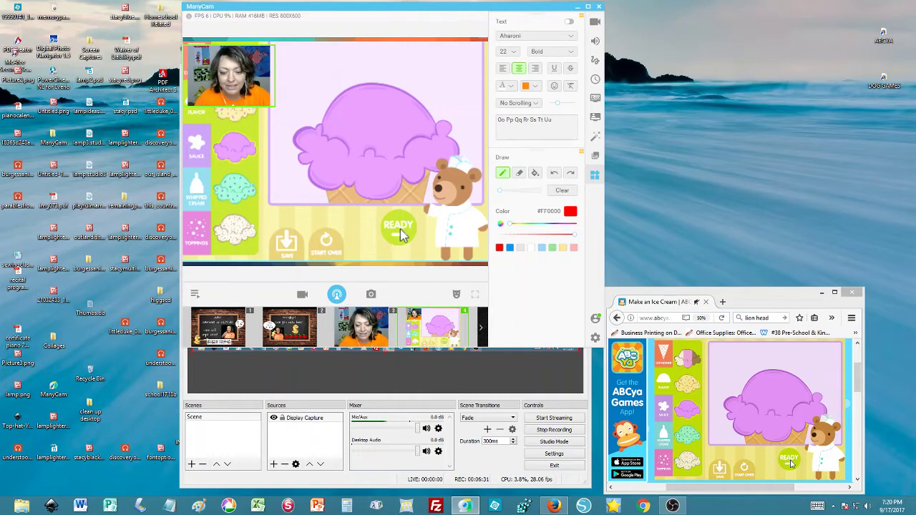
Confirm the ice cream ready and slide it along the counter to the bear.
click(789, 462)
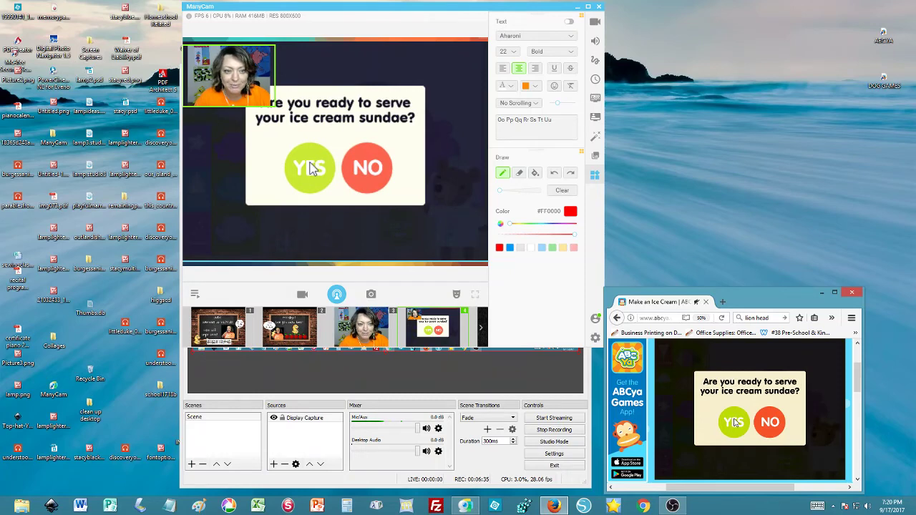
click(735, 423)
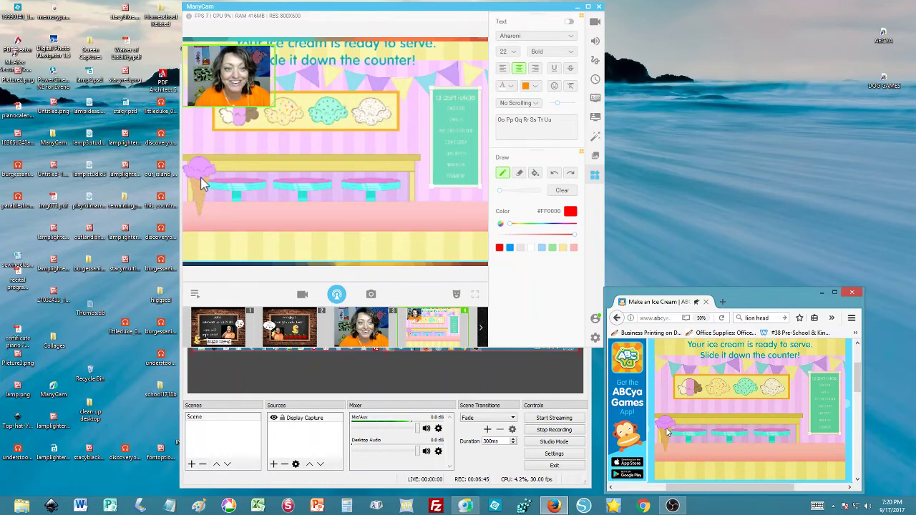
drag(665, 431, 772, 433)
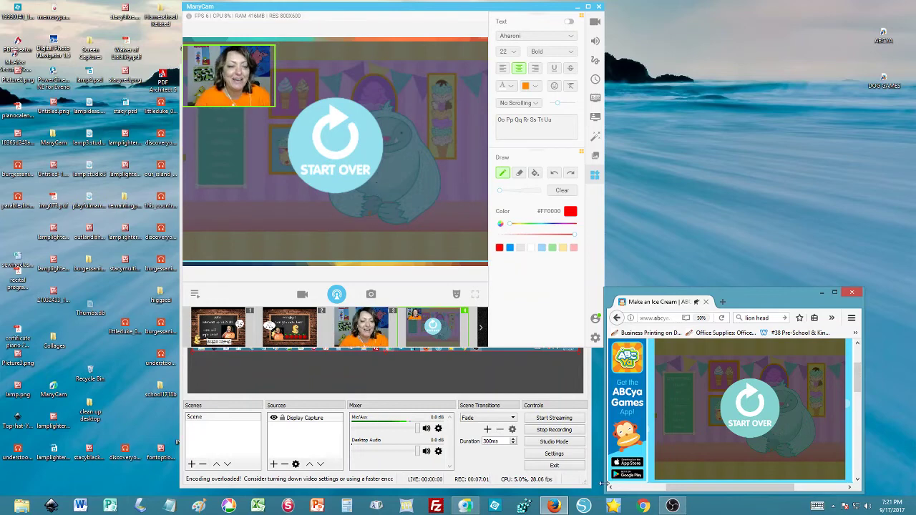
Switch the live feed to the scene 3 webcam preset.
click(360, 323)
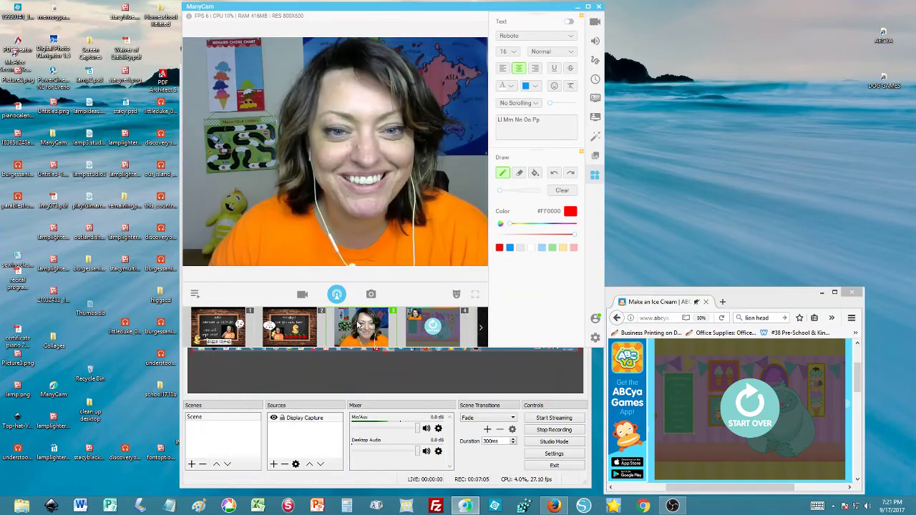